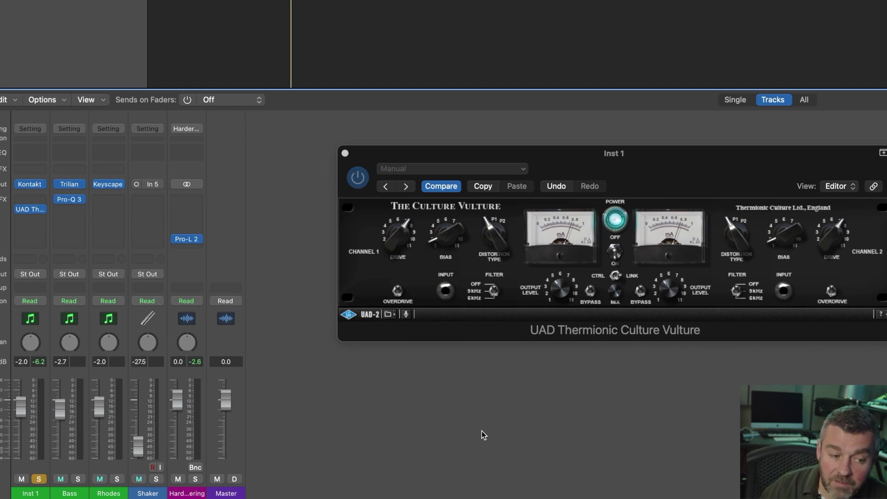
- Compare the soloed drums with the Culture Vulture bypassed and active during playback
{"action": "left_click", "coordinate": [357, 180]}
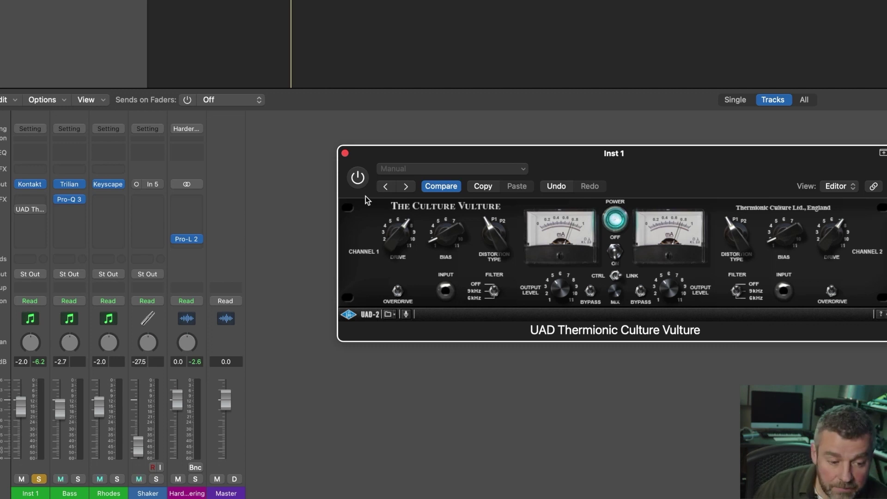
{"action": "key", "text": "space"}
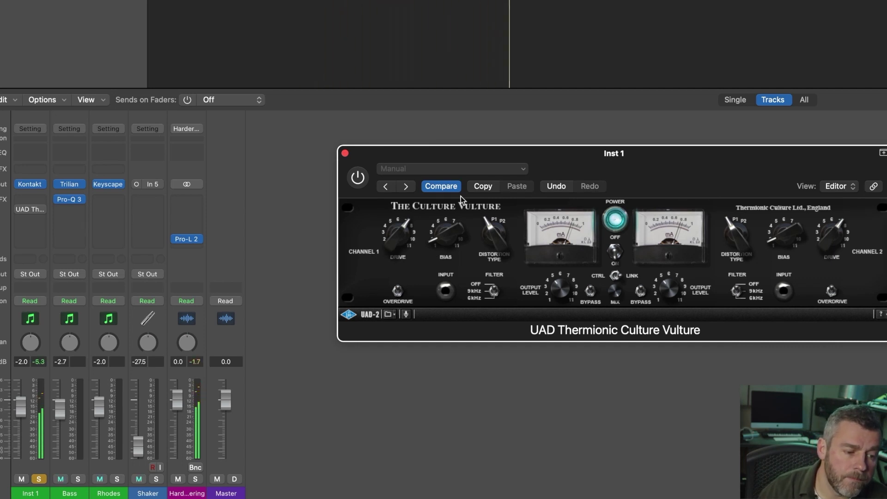
{"action": "left_click", "coordinate": [362, 183]}
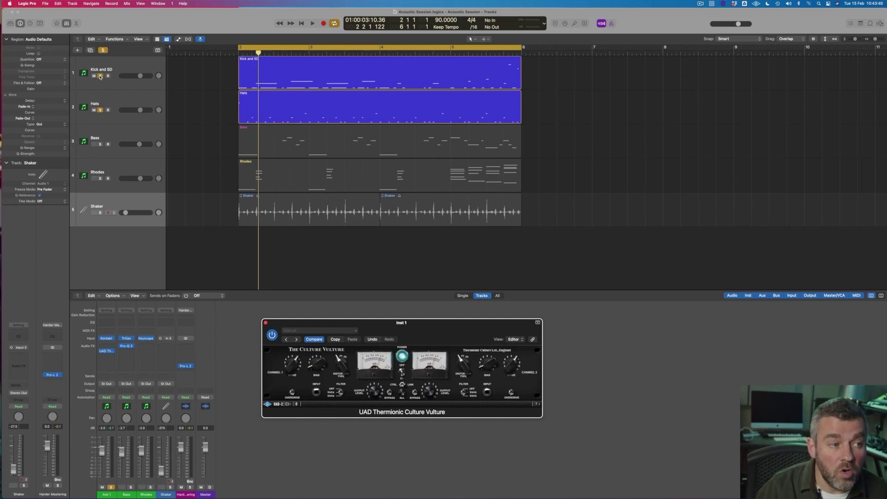
- Unsolo the drums and compare the full mix with the Culture Vulture bypassed and active
{"action": "left_click", "coordinate": [100, 76]}
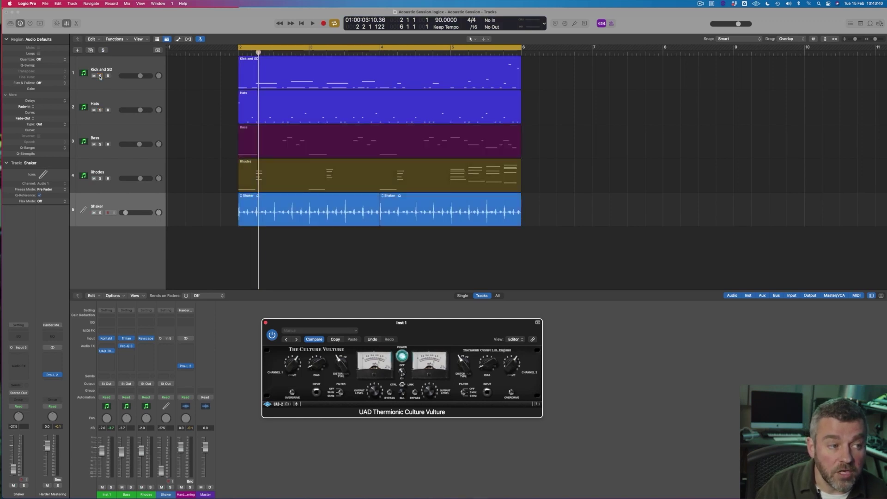
{"action": "left_click", "coordinate": [273, 339]}
{"action": "key", "text": "space"}
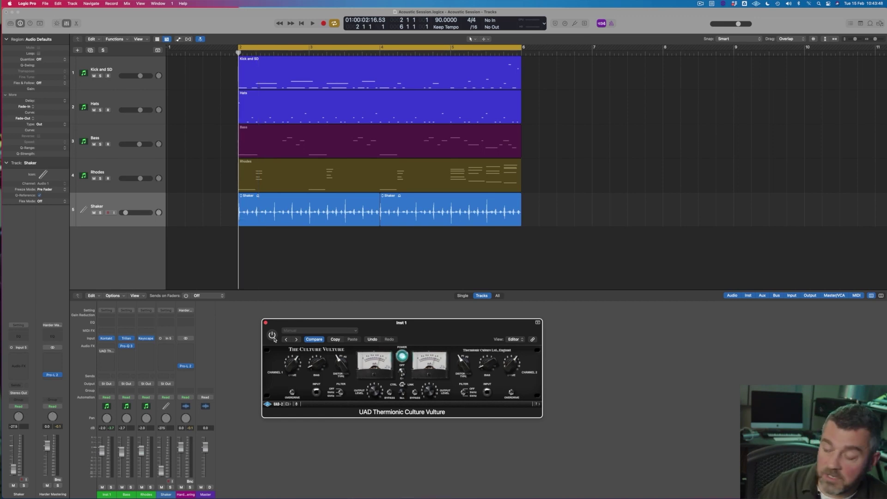
{"action": "key", "text": "space"}
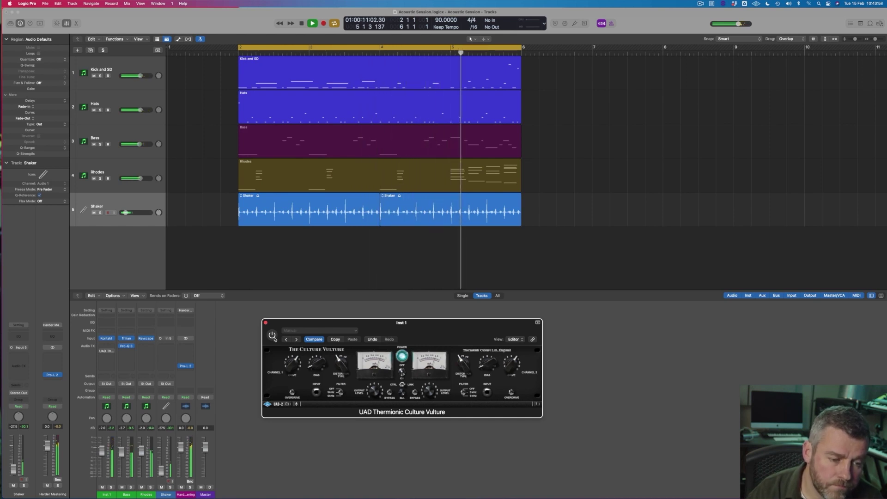
{"action": "left_click", "coordinate": [272, 336]}
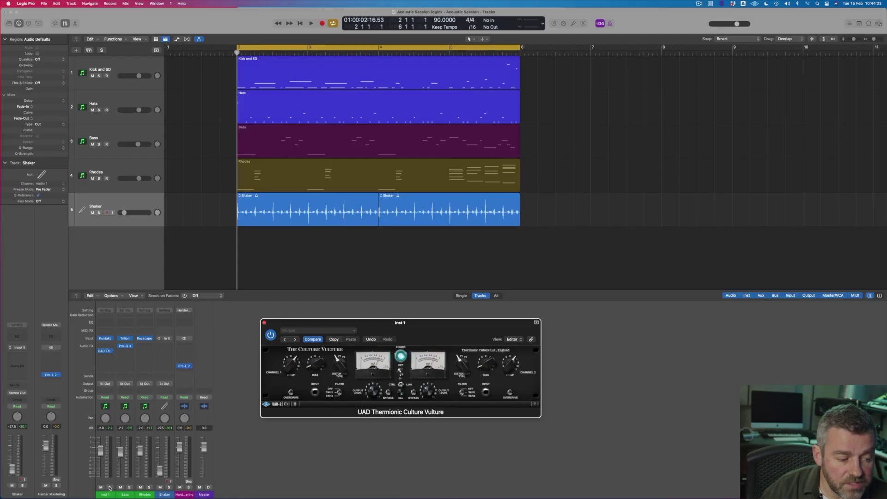
- Solo the drum channel, set the Culture Vulture's distortion type to P1 and compare it against bypass
{"action": "left_click", "coordinate": [109, 487]}
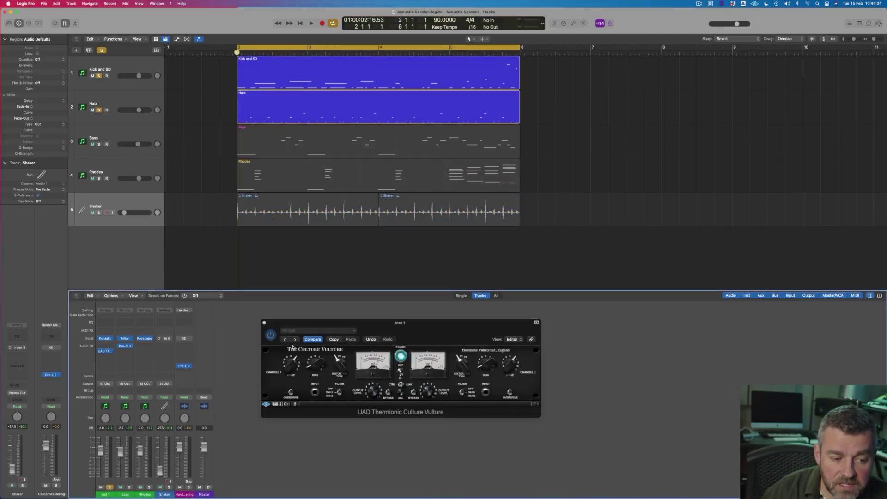
{"action": "left_click", "coordinate": [339, 359]}
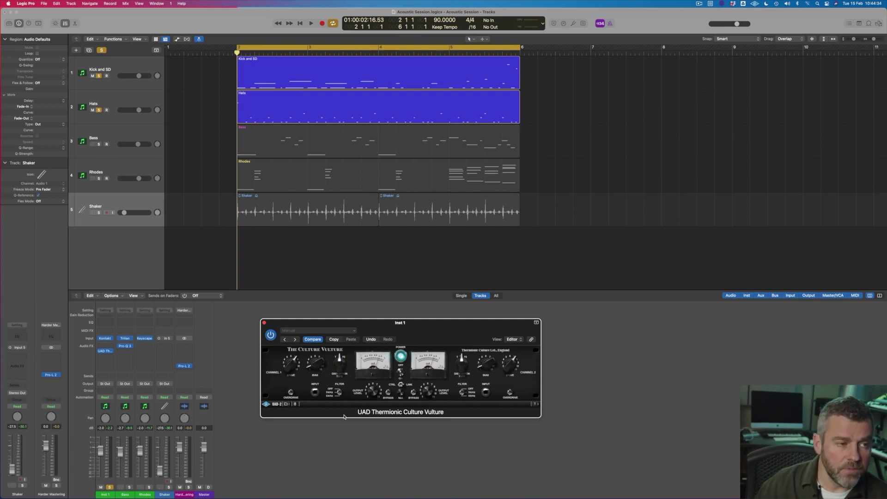
{"action": "key", "text": "space"}
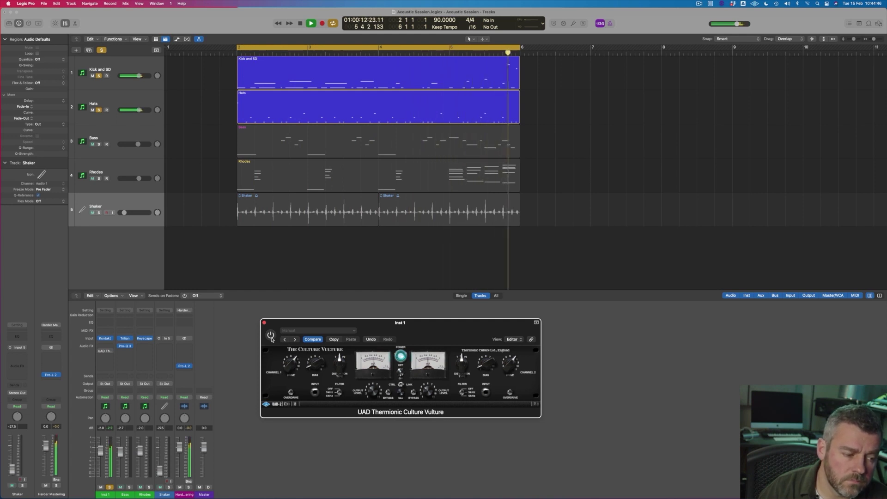
{"action": "left_click", "coordinate": [270, 336]}
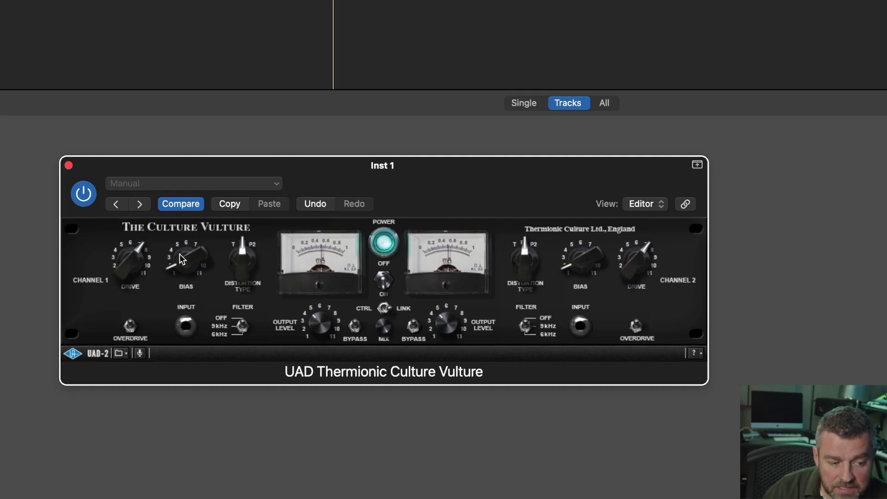
- Set the Culture Vulture's bias to about 3 and drive to about 6.5, and compare the drums against bypass
{"action": "left_click_drag", "start_coordinate": [181, 259], "coordinate": [177, 239]}
{"action": "left_click_drag", "start_coordinate": [133, 261], "coordinate": [130, 265]}
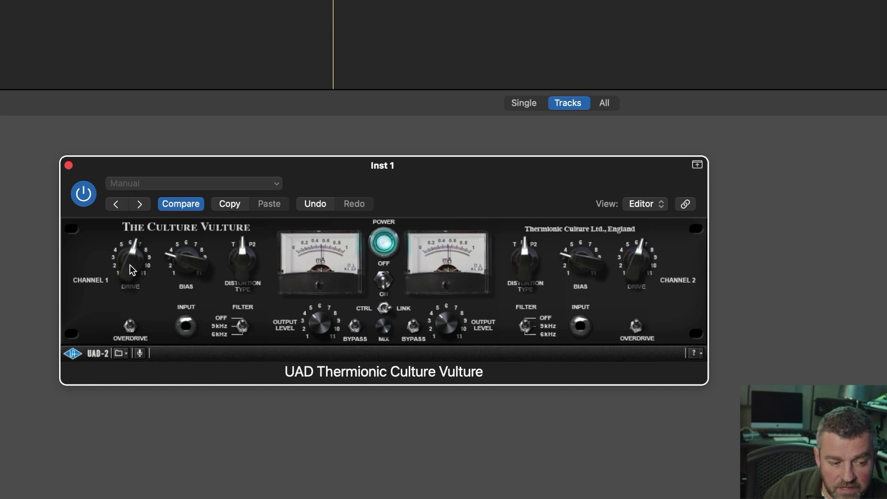
{"action": "left_click_drag", "start_coordinate": [186, 266], "coordinate": [185, 262]}
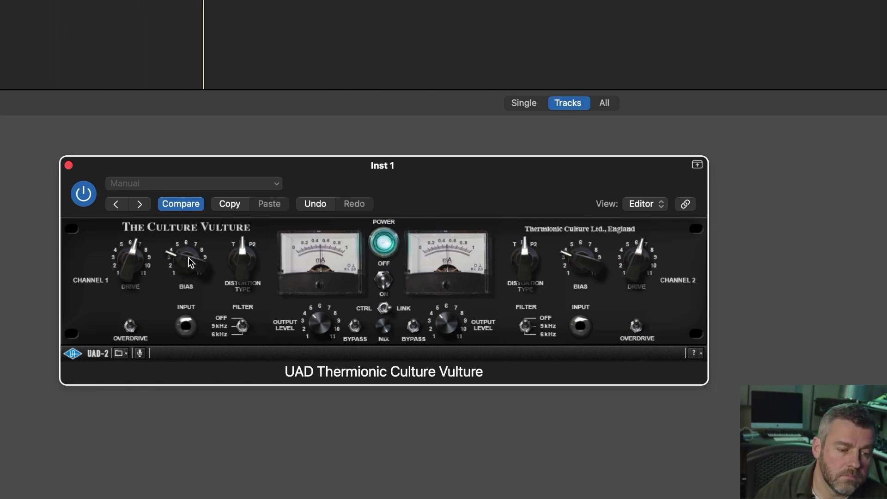
{"action": "left_click", "coordinate": [83, 194]}
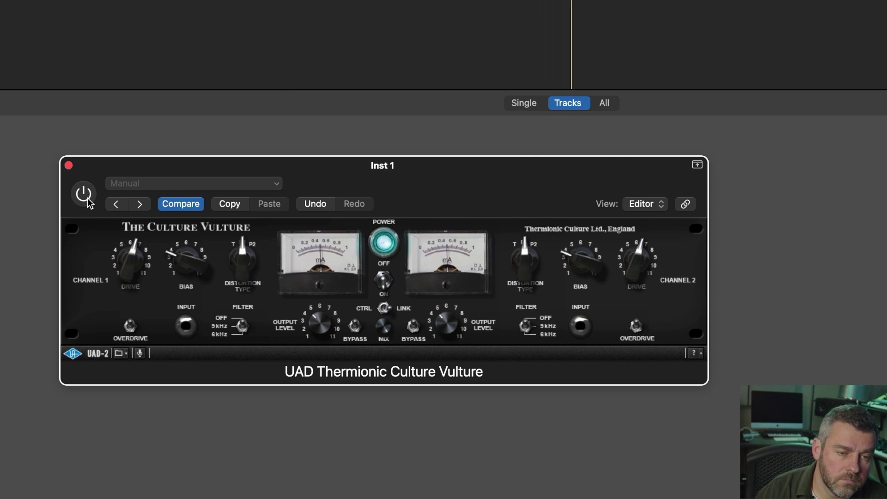
{"action": "left_click", "coordinate": [87, 198]}
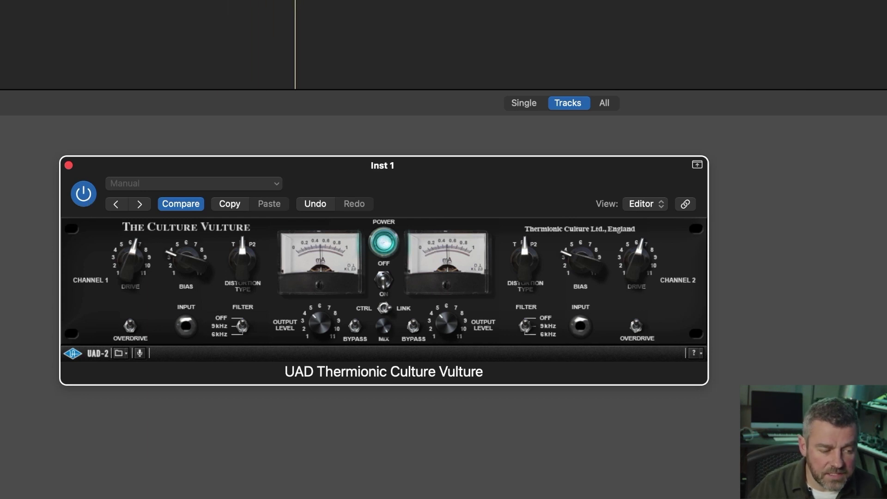
- Play the full mix with the Culture Vulture bypassed and active, and close the plug-in window
{"action": "key", "text": "space"}
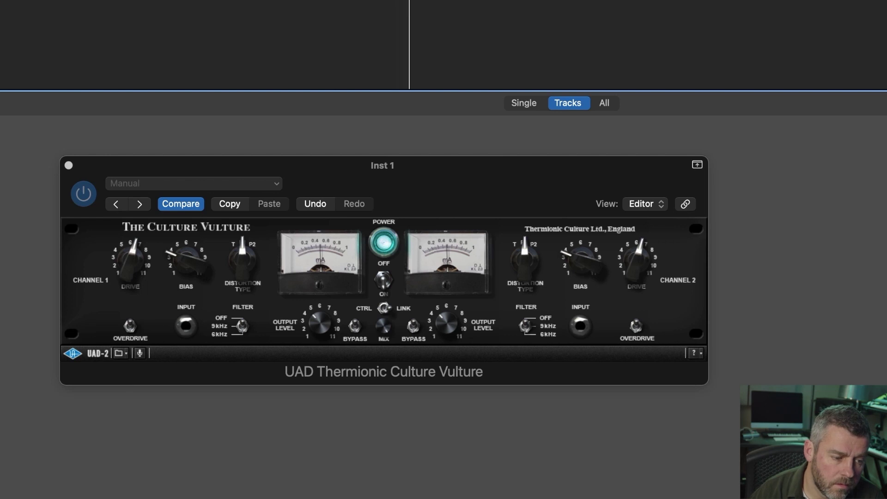
{"action": "left_click", "coordinate": [87, 201]}
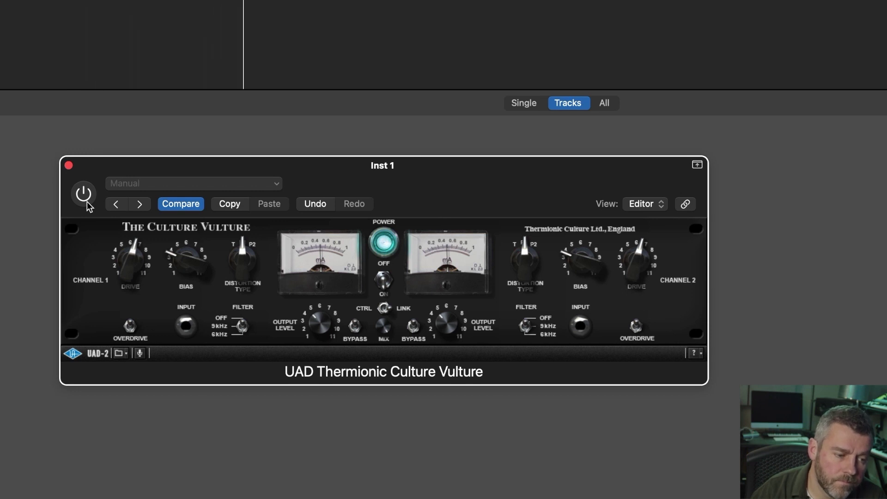
{"action": "left_click", "coordinate": [87, 201]}
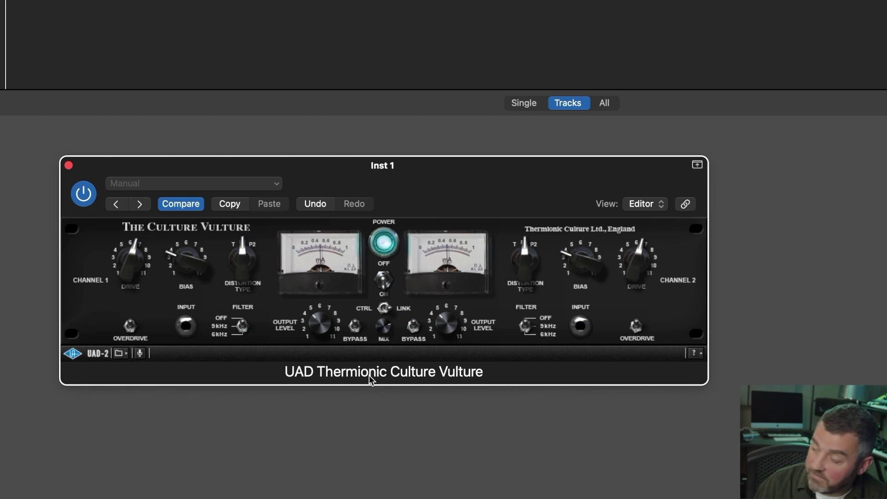
{"action": "key", "text": "space"}
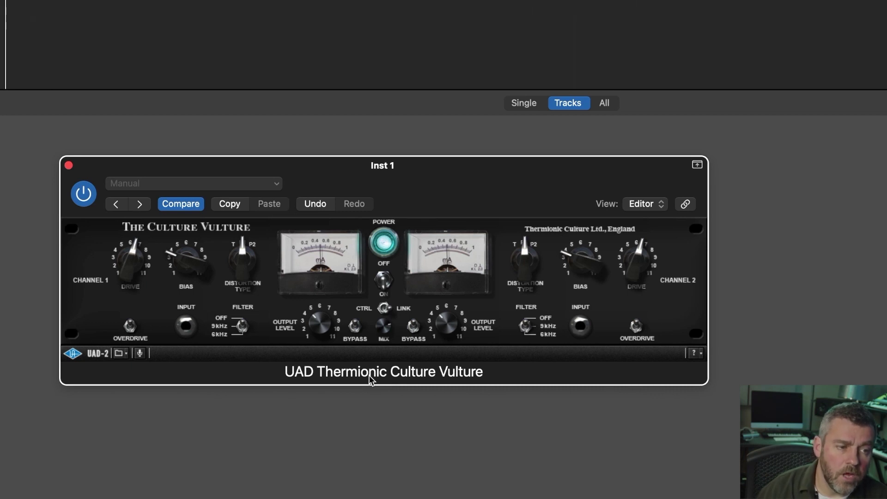
{"action": "left_click", "coordinate": [68, 165]}
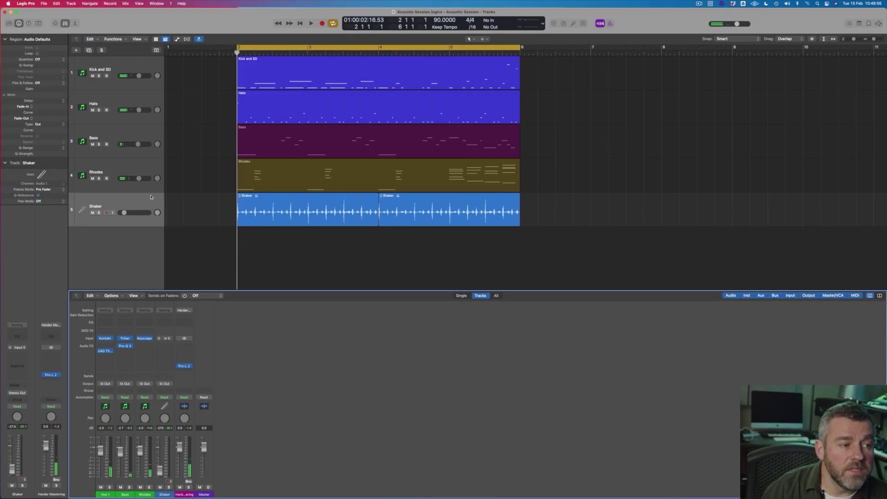
- Solo the Bass track and insert the Soundtoys Decapitator after its Pro-Q 3
{"action": "left_click", "coordinate": [104, 137]}
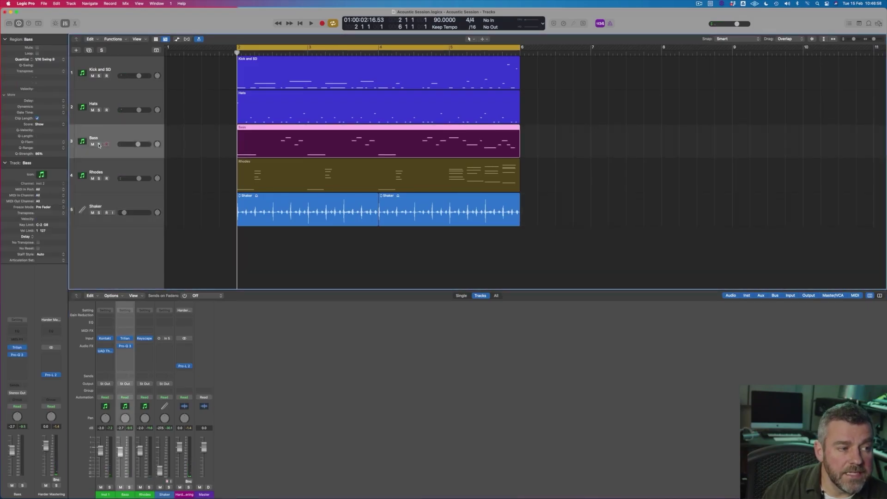
{"action": "left_click", "coordinate": [98, 144]}
{"action": "left_click", "coordinate": [129, 356]}
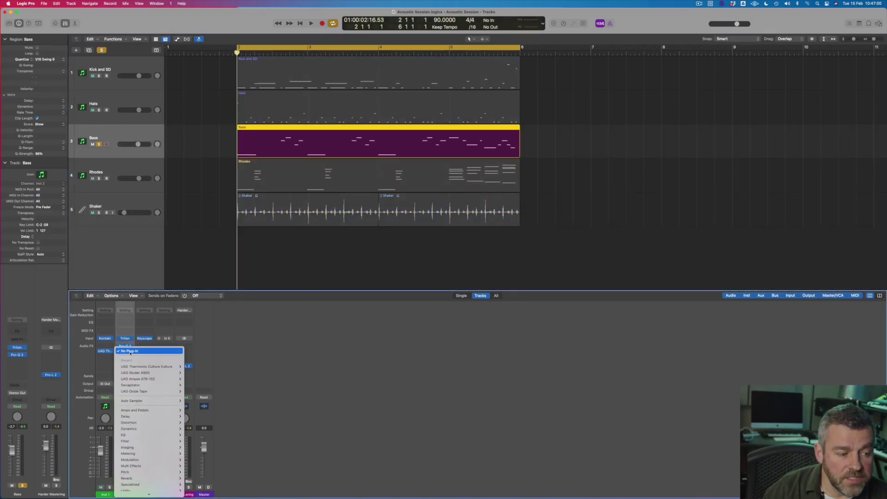
{"action": "mouse_move", "coordinate": [172, 385]}
{"action": "left_click", "coordinate": [204, 386]}
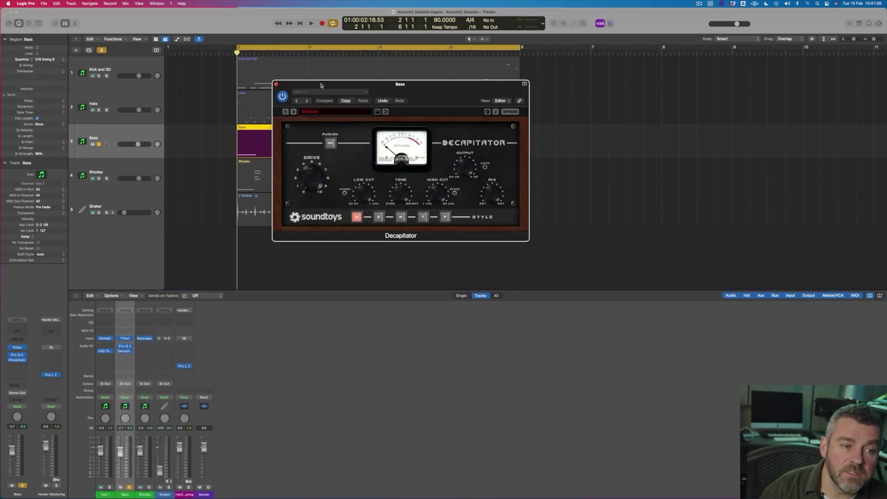
{"action": "left_click_drag", "start_coordinate": [321, 85], "coordinate": [315, 271]}
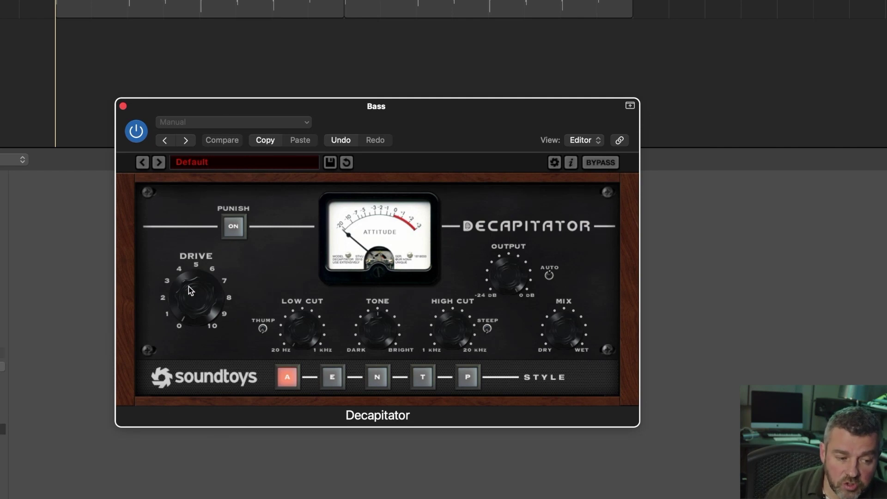
- Set Decapitator's drive to about 3, bypass it and check the low cut in the Bass track's Pro-Q 3
{"action": "left_click_drag", "start_coordinate": [188, 286], "coordinate": [189, 264]}
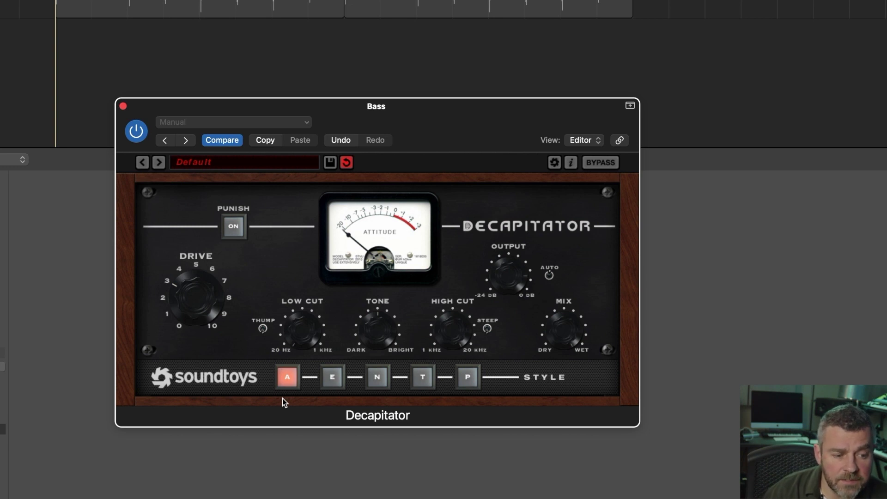
{"action": "left_click", "coordinate": [136, 131]}
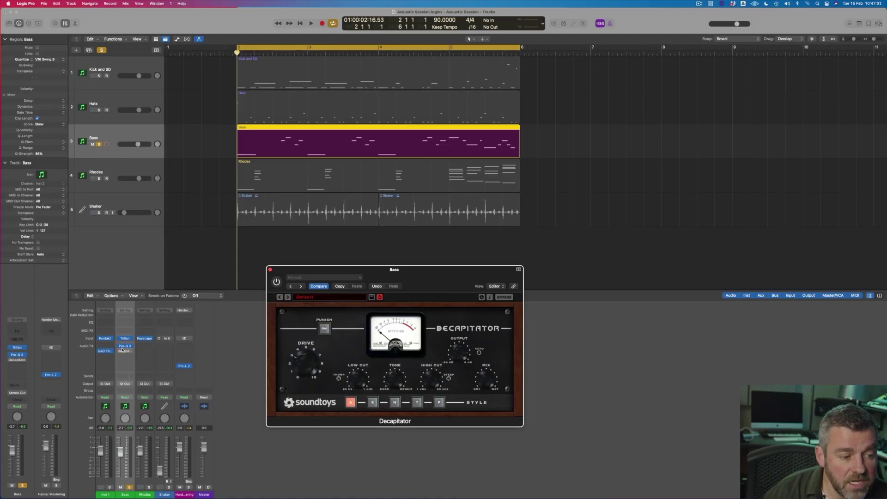
{"action": "left_click", "coordinate": [125, 347]}
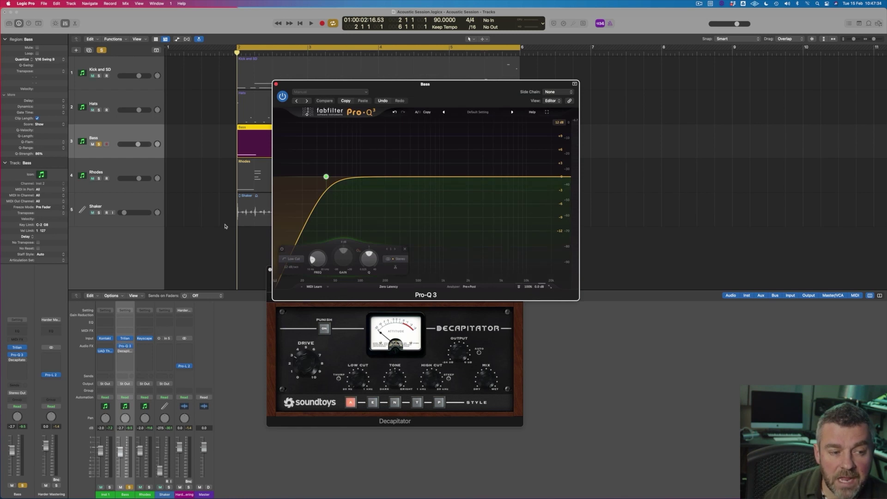
{"action": "mouse_move", "coordinate": [326, 177]}
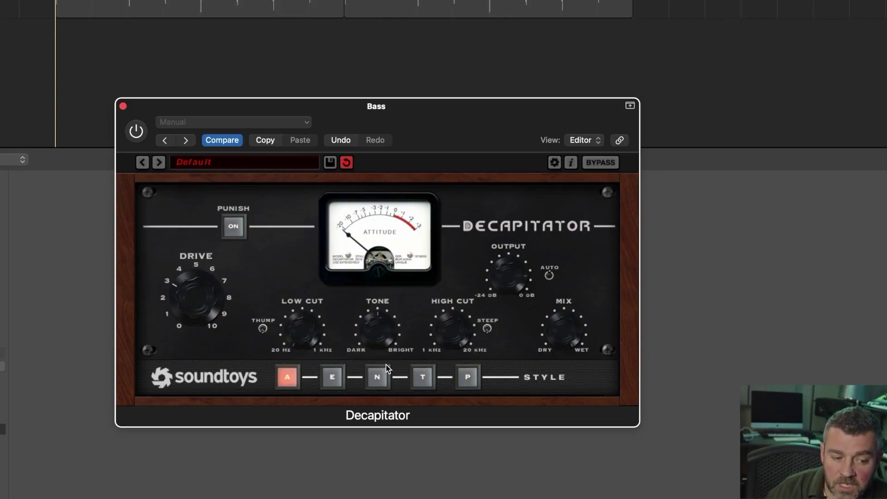
- Raise Decapitator's drive to about 4 while playing the soloed bass bypassed and processed
{"action": "left_click_drag", "start_coordinate": [189, 293], "coordinate": [199, 278]}
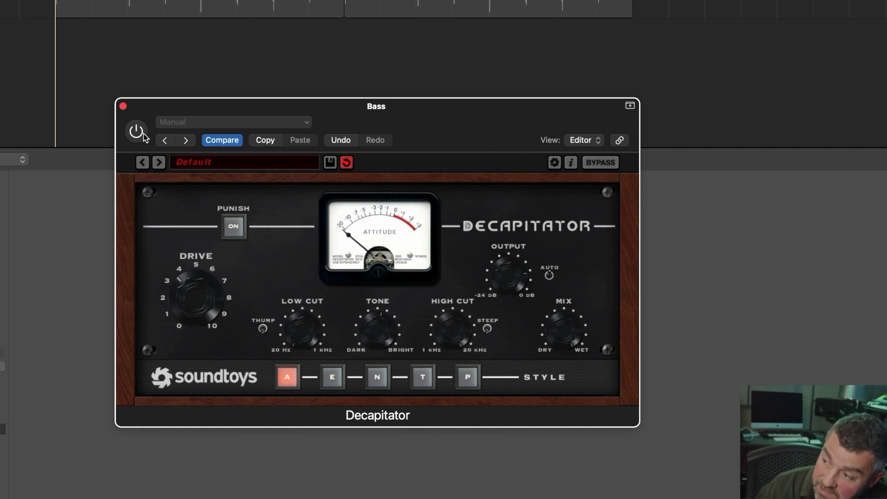
{"action": "key", "text": "space"}
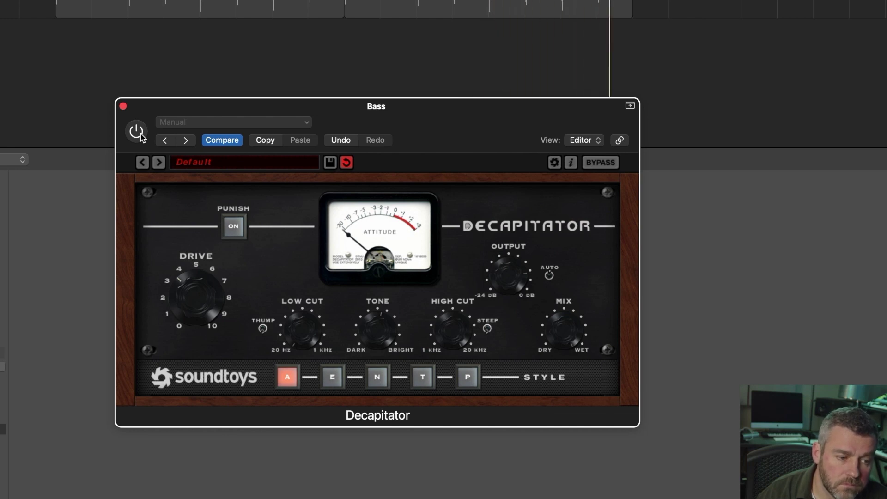
{"action": "left_click", "coordinate": [137, 132]}
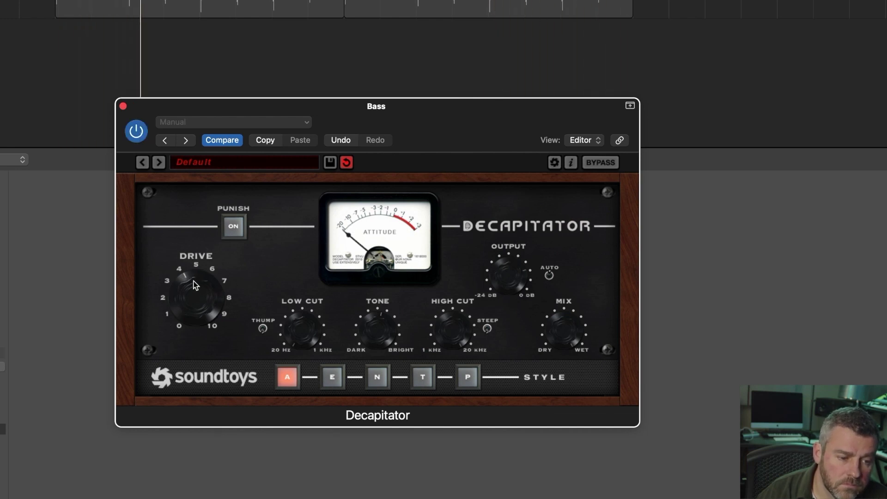
{"action": "left_click_drag", "start_coordinate": [193, 291], "coordinate": [192, 284]}
- Adjust Decapitator's low cut and raise its drive to nearly 5, comparing the bass against bypass
{"action": "left_click_drag", "start_coordinate": [302, 324], "coordinate": [301, 291]}
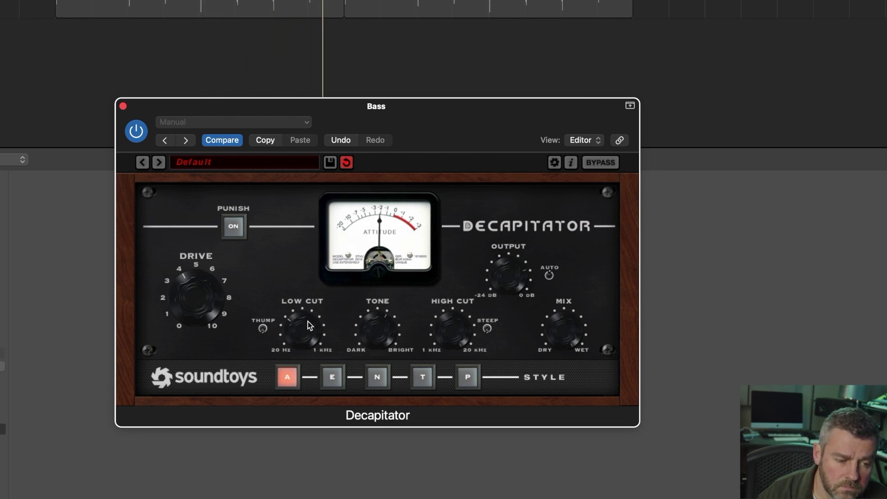
{"action": "left_click_drag", "start_coordinate": [203, 304], "coordinate": [203, 298]}
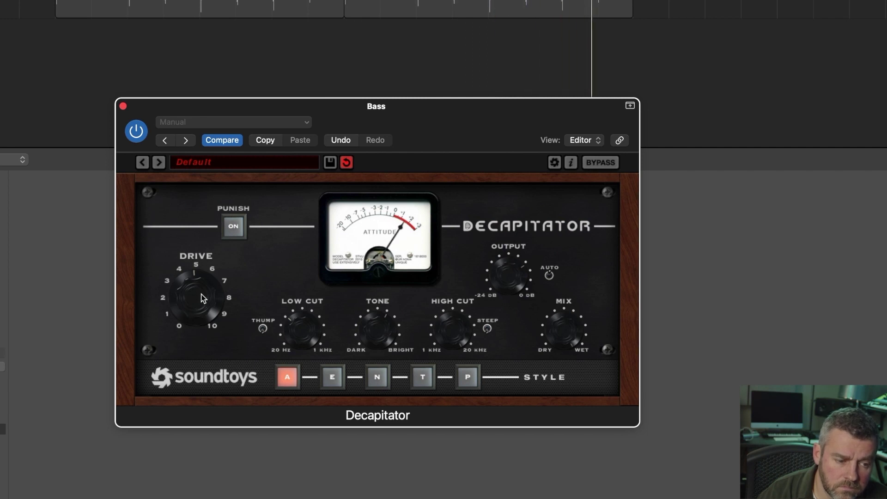
{"action": "left_click", "coordinate": [144, 137]}
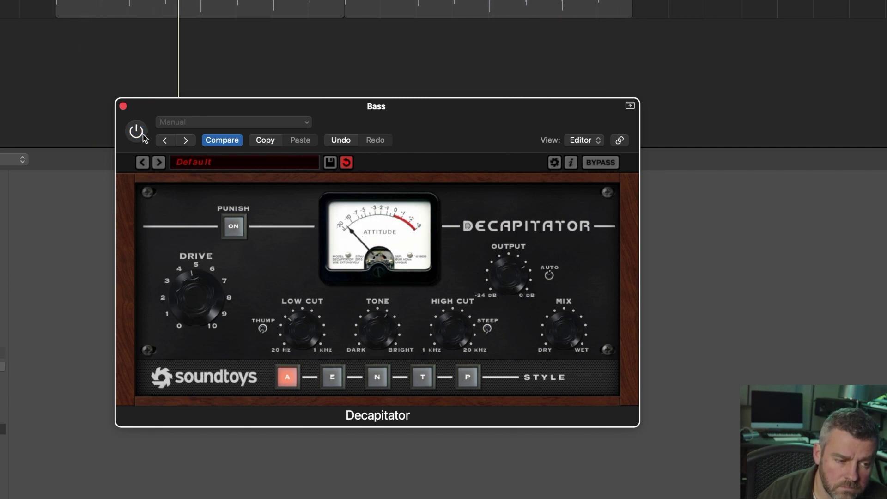
{"action": "left_click", "coordinate": [140, 133]}
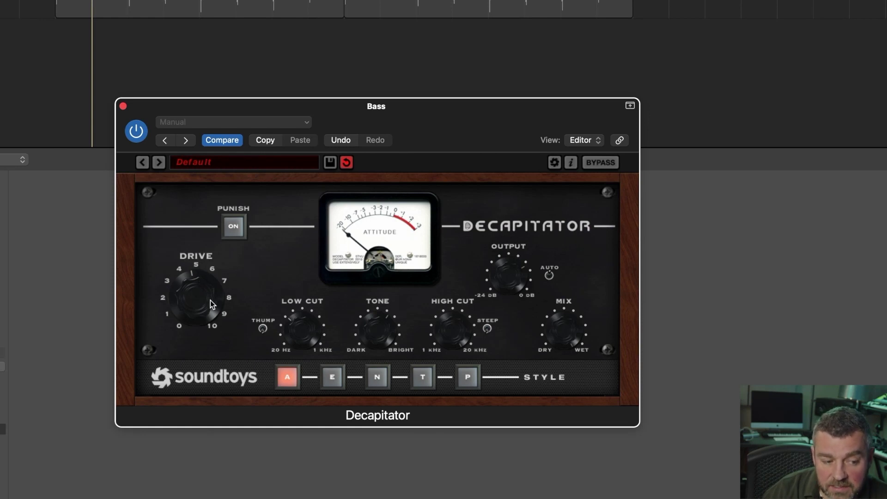
- Fine-tune Decapitator's drive just below 5 and compare playback with the plug-in bypassed and active
{"action": "left_click_drag", "start_coordinate": [208, 295], "coordinate": [207, 290]}
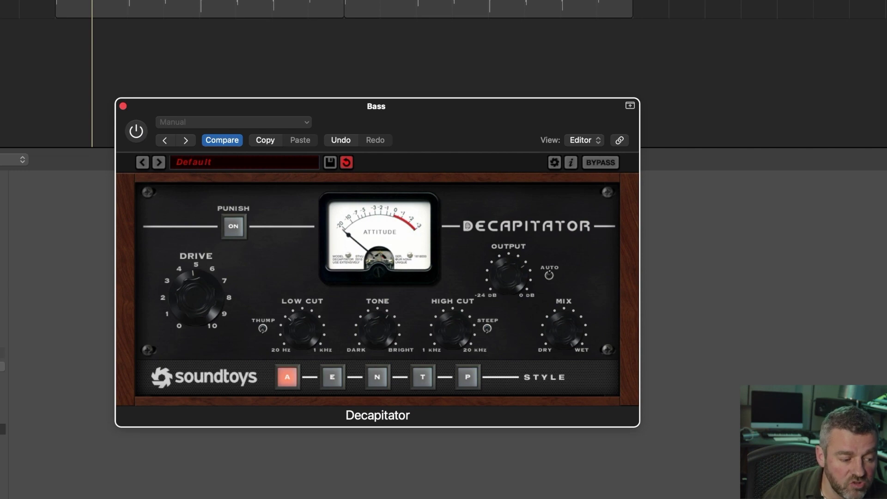
{"action": "left_click", "coordinate": [2, 287]}
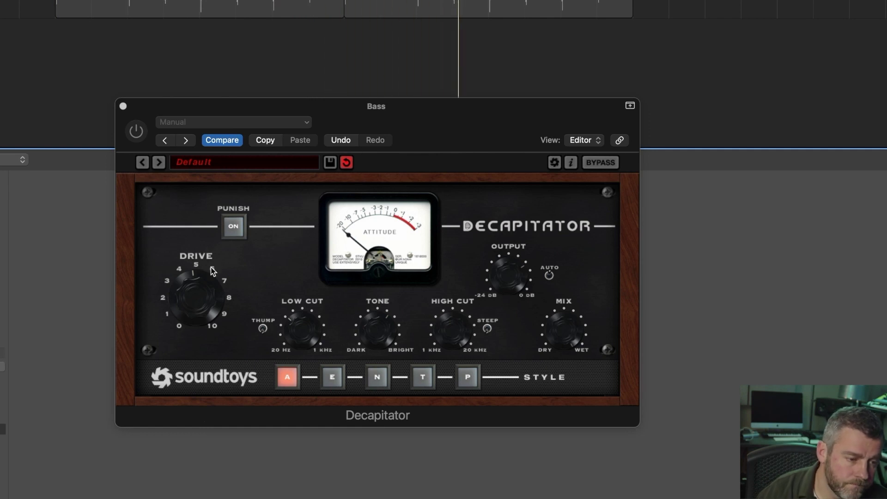
{"action": "left_click", "coordinate": [142, 137]}
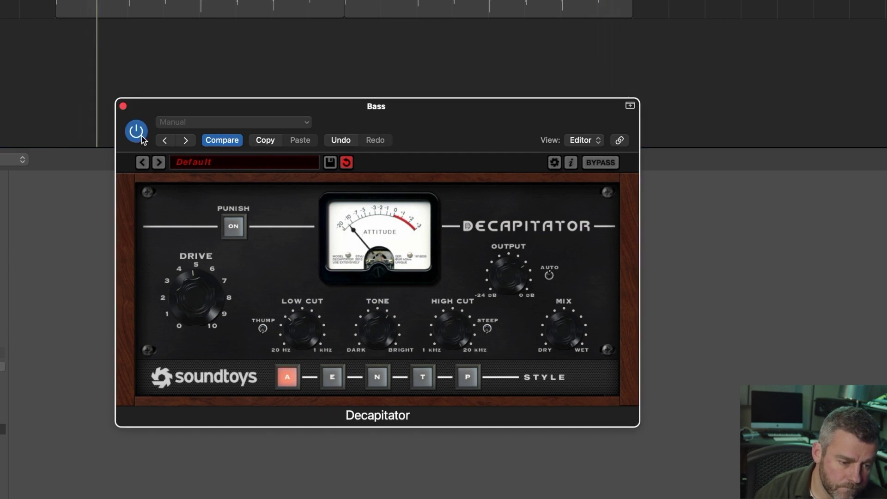